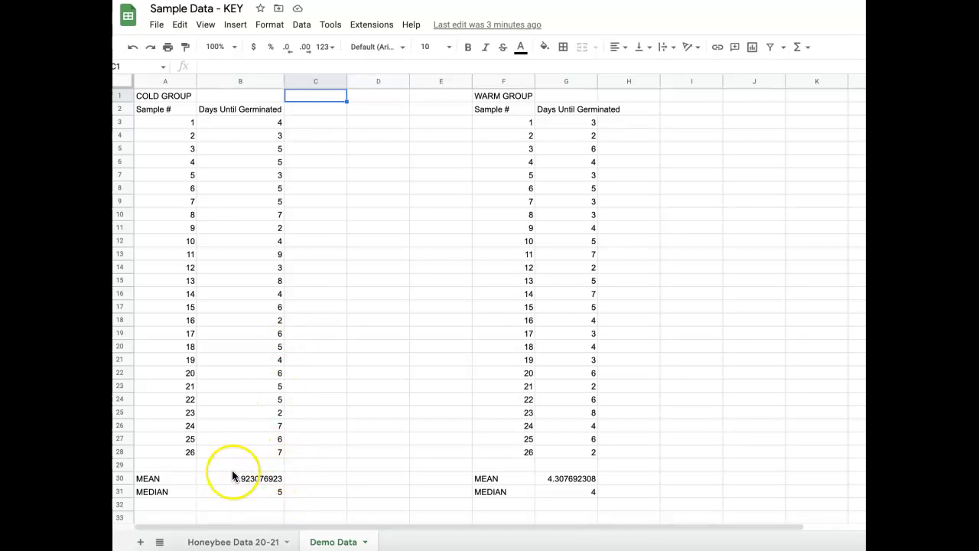
- Add the column header DIFF SQ for the cold group in C2 and for the warm group in H2
click(334, 113)
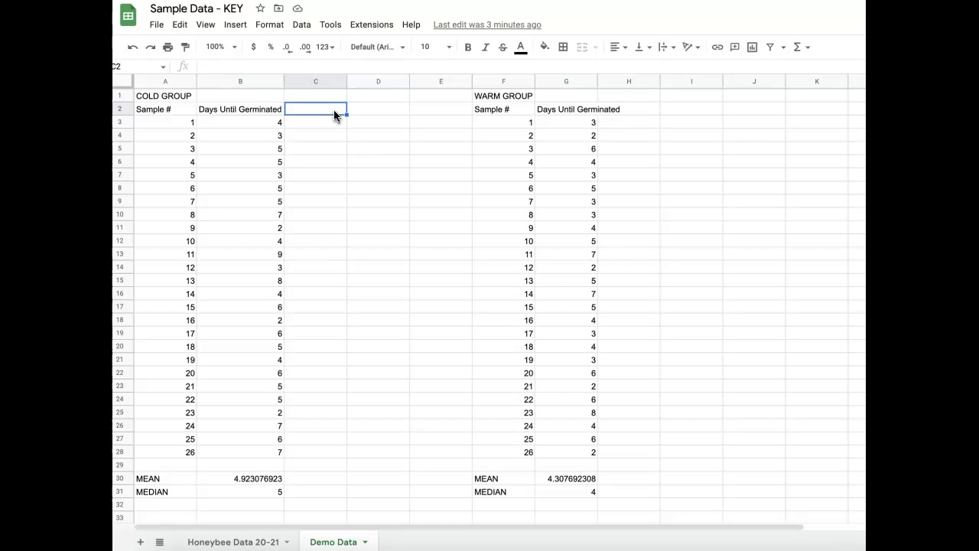
text(DIFF SQ)
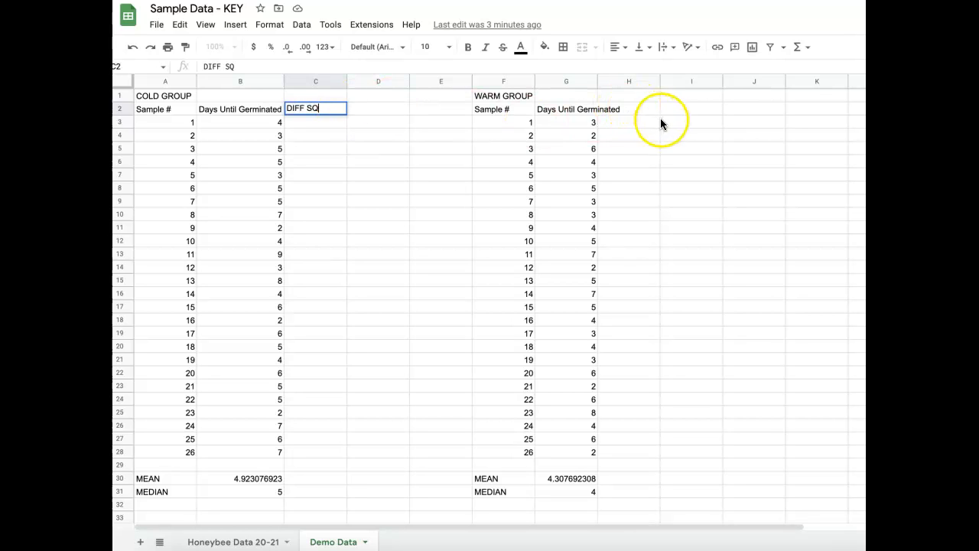
click(641, 111)
text(DIFF SQ)
key(Return)
- Enter the formula =(B3-$B$30)^2 in C3 to square the first cold sample's difference from the mean
click(334, 125)
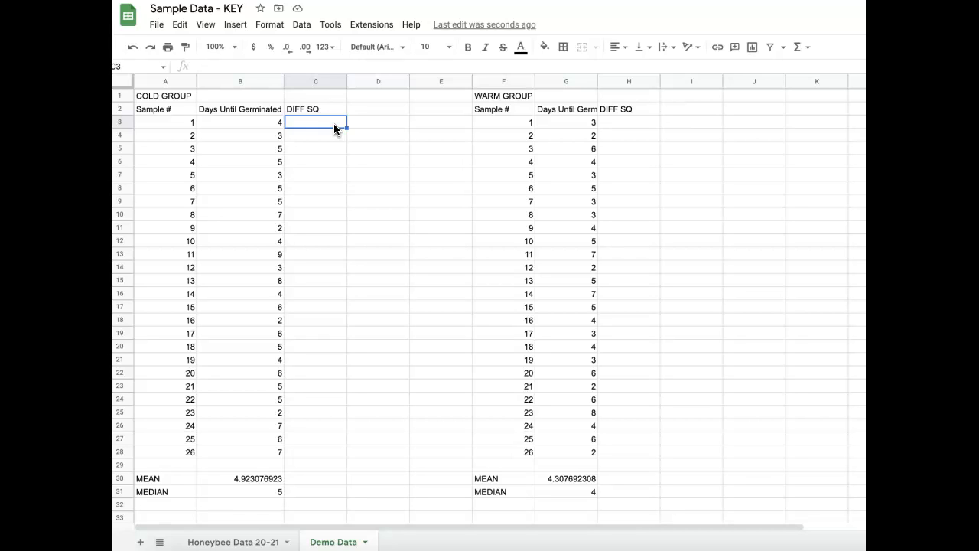
text(=)
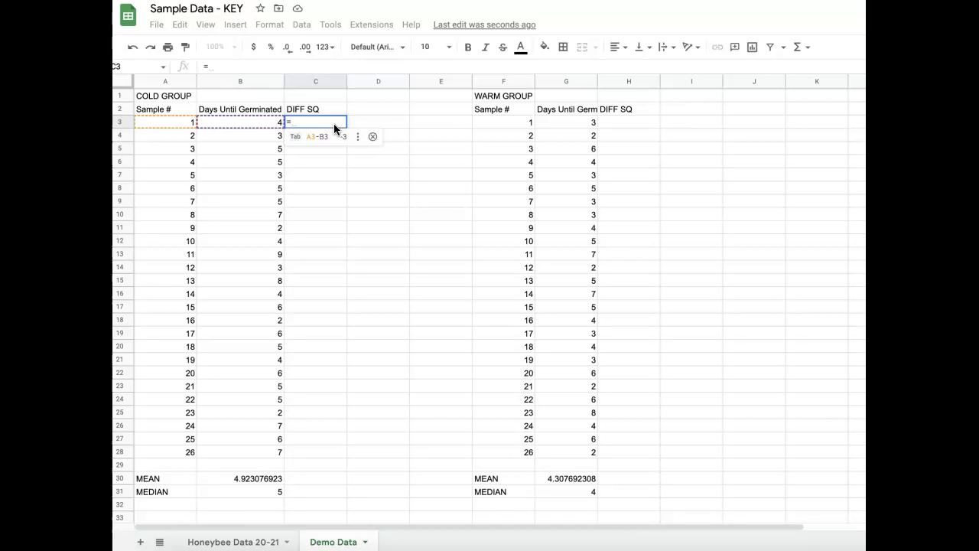
text(()
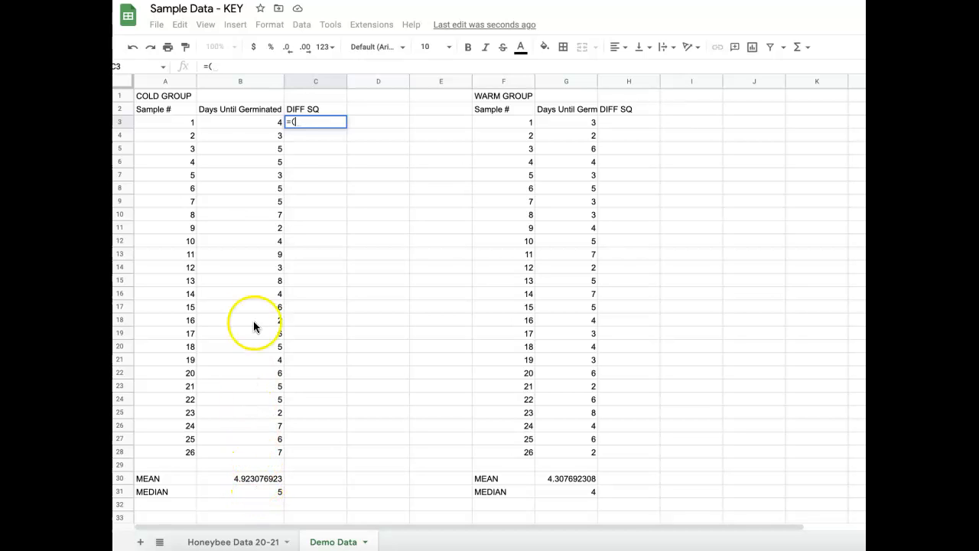
click(269, 122)
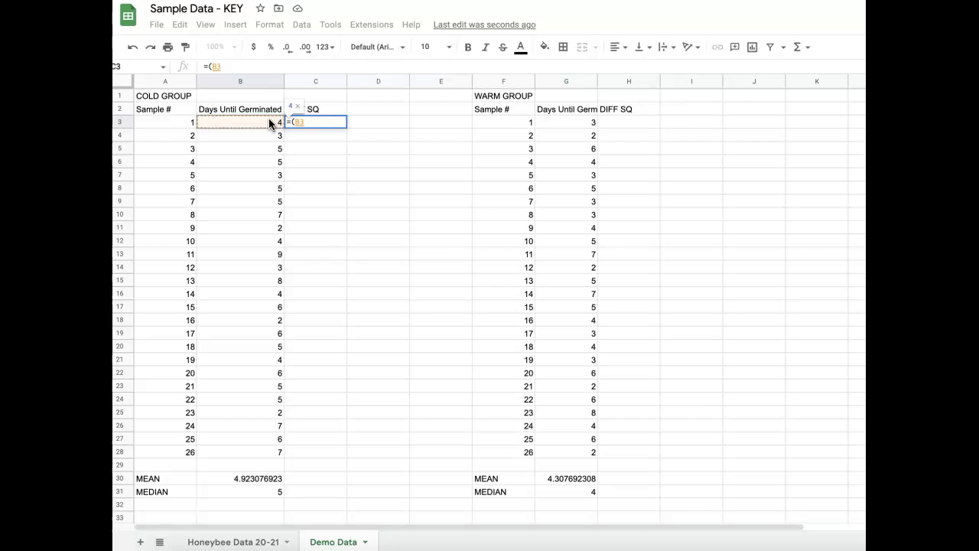
text(-)
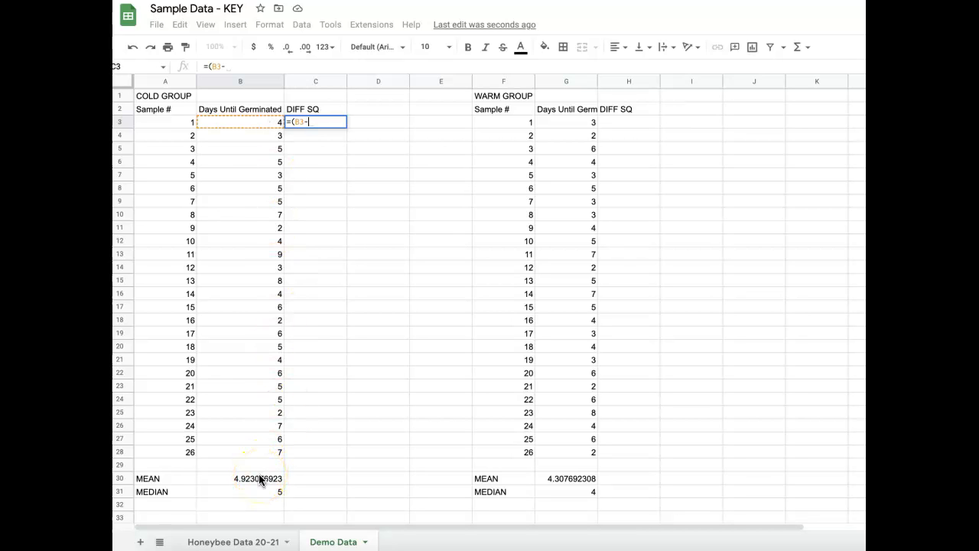
text($B$)
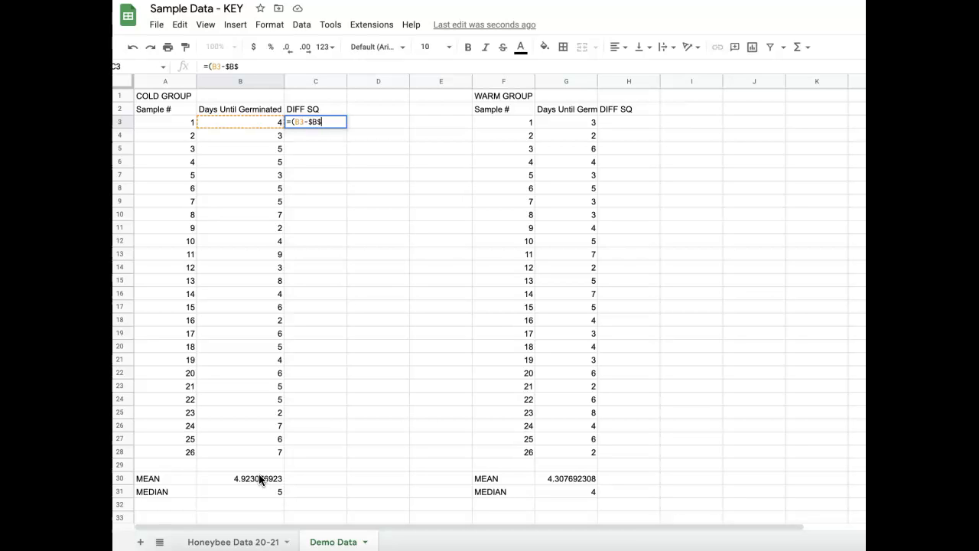
text(30)
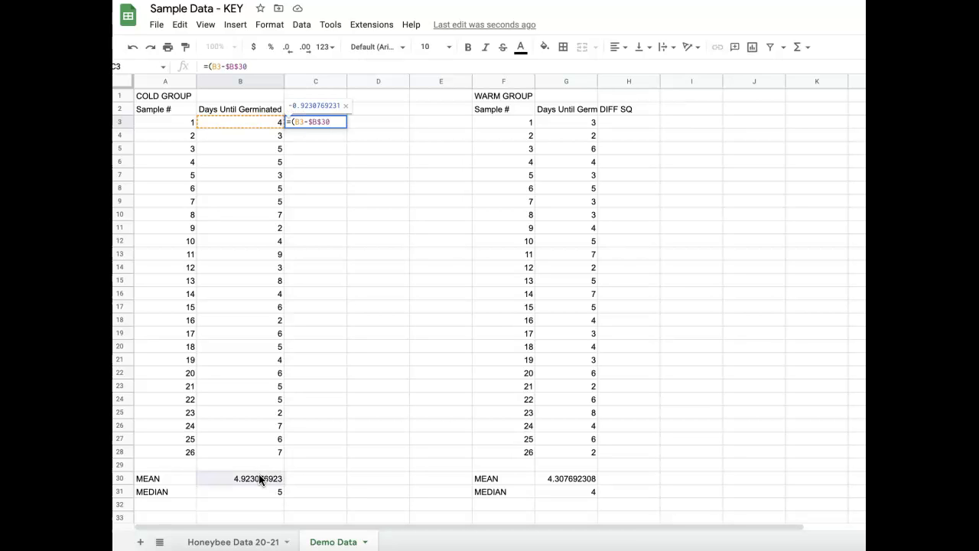
text())
click(280, 478)
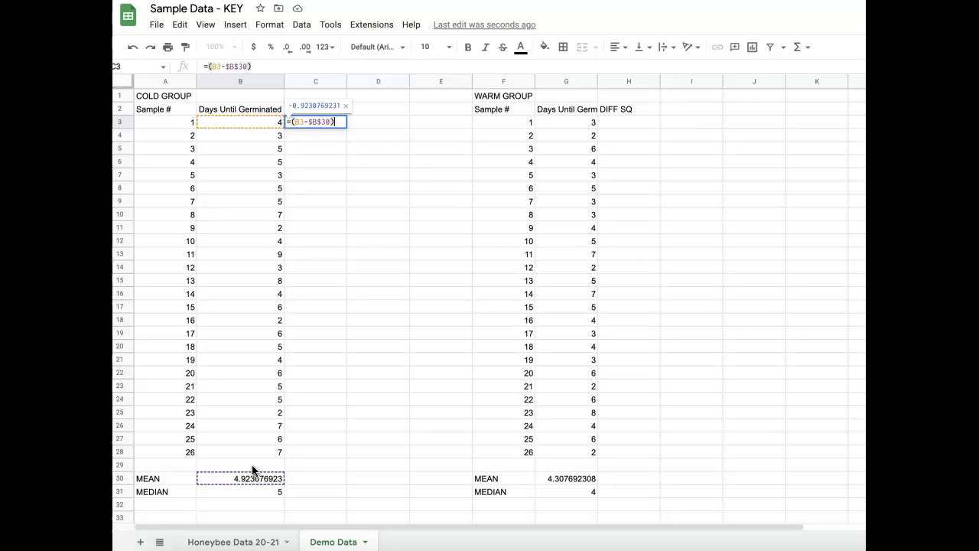
text(^2)
key(Return)
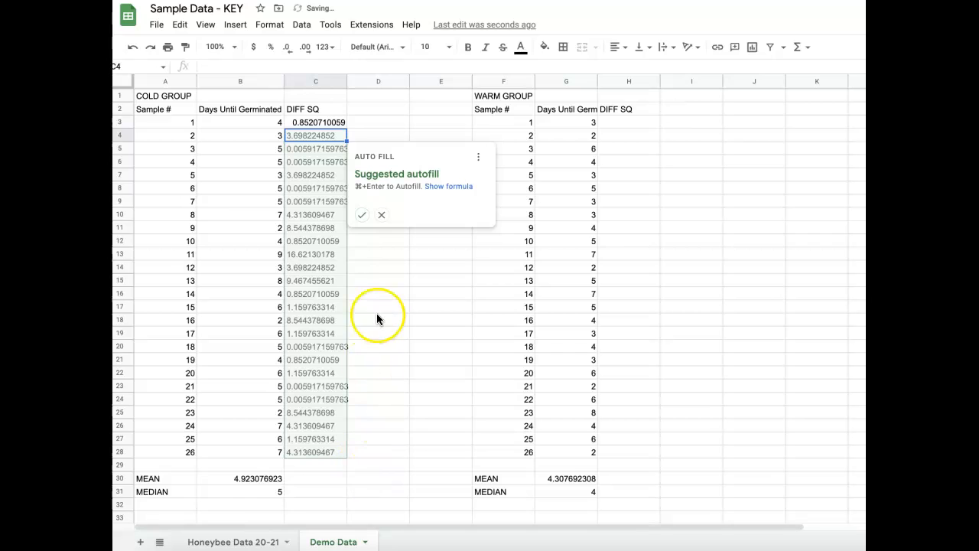
- Accept the suggested autofill of the squared-difference formula for C4:C28 and check the formulas in C5 to C9
click(363, 221)
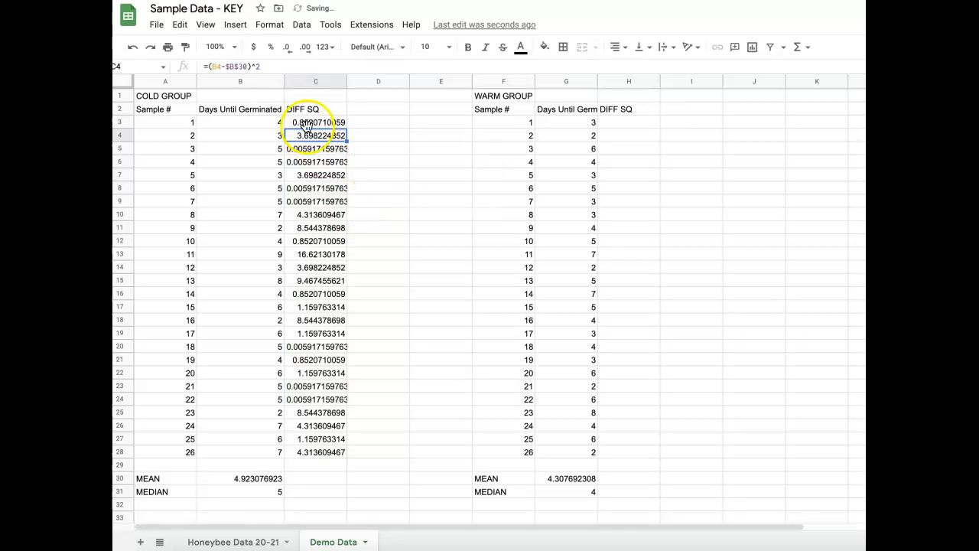
click(310, 149)
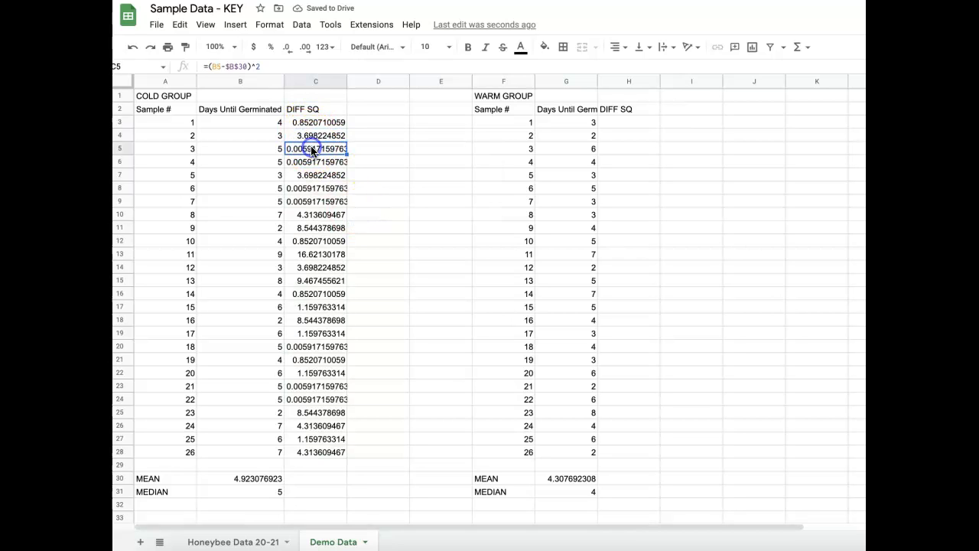
click(311, 166)
click(313, 176)
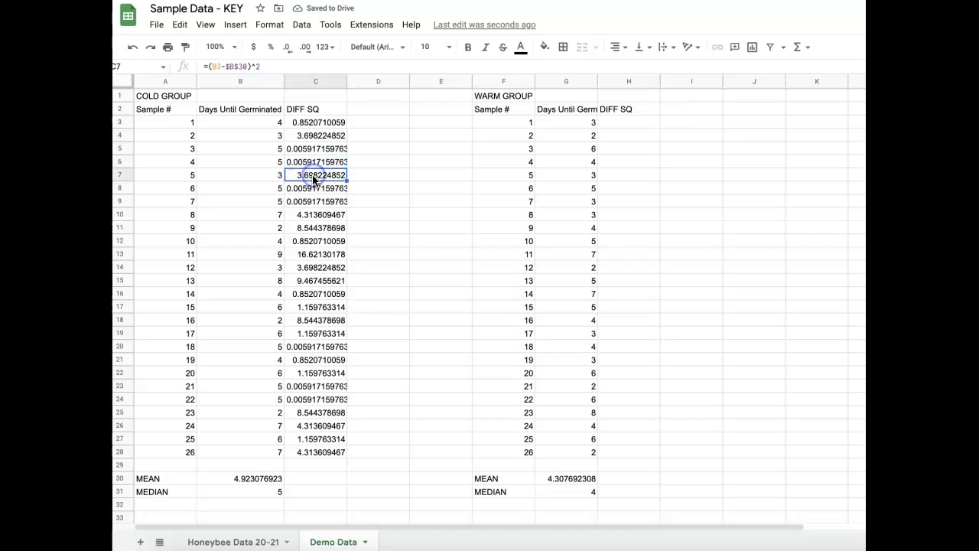
click(313, 190)
click(315, 202)
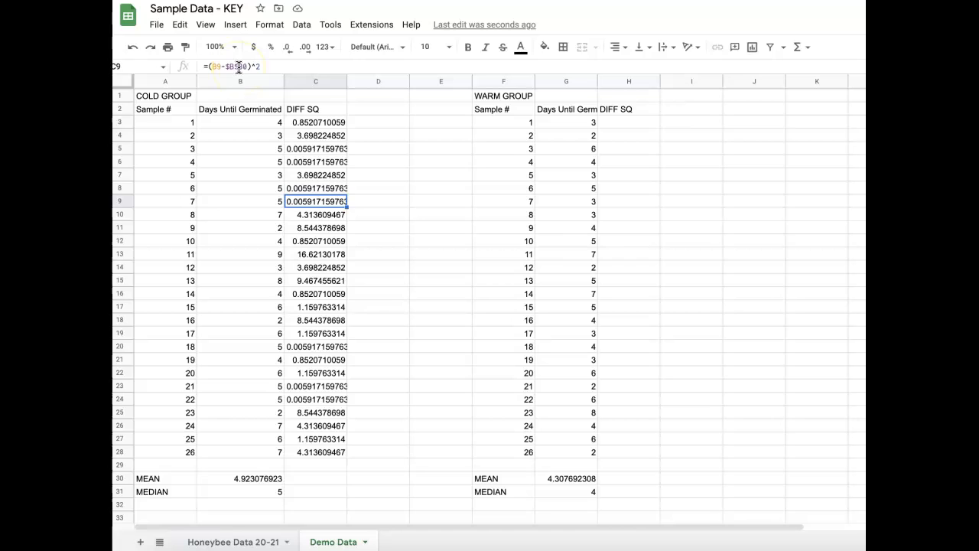
- Enter =(G3-$G$30)^2 in H3 for the warm group and accept the suggested autofill for H4:H28
click(620, 119)
text(=()
click(601, 120)
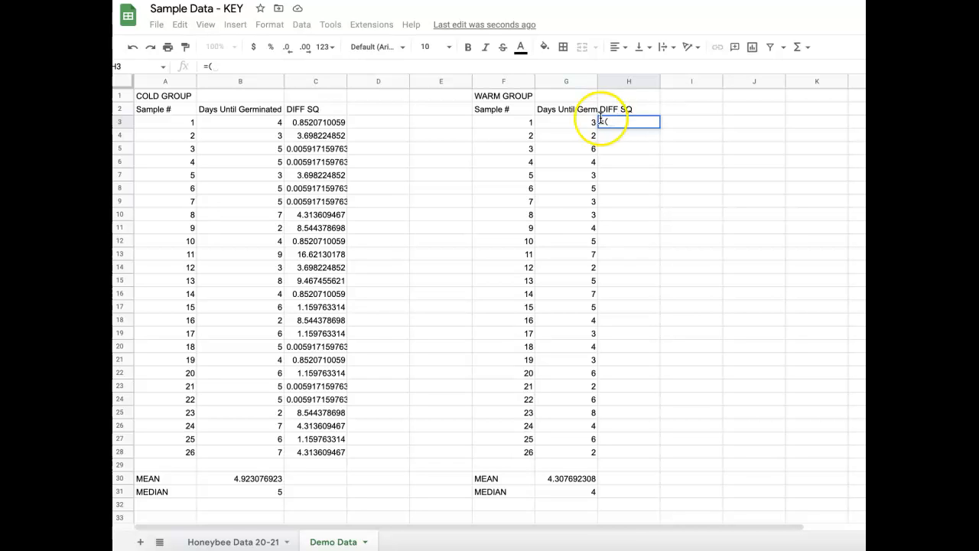
click(582, 125)
text(-)
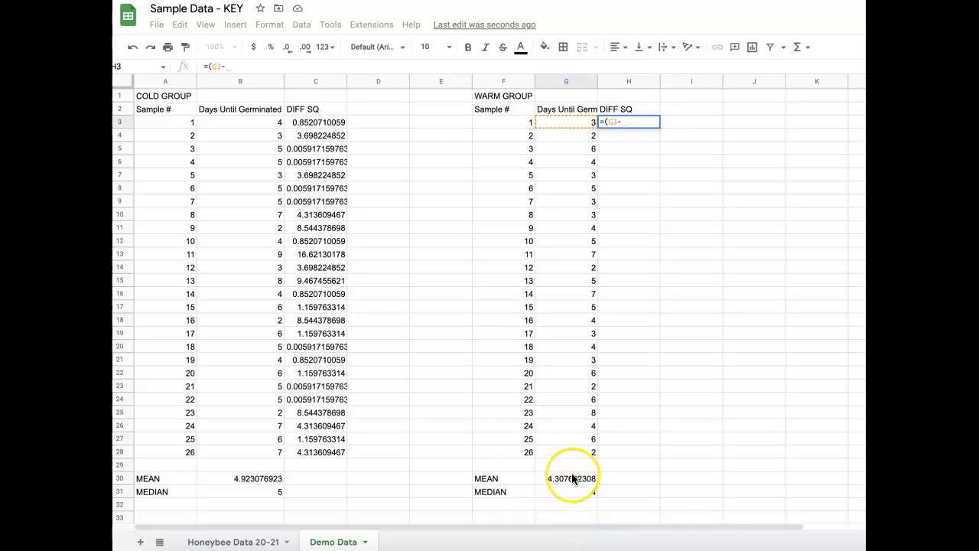
text($G)
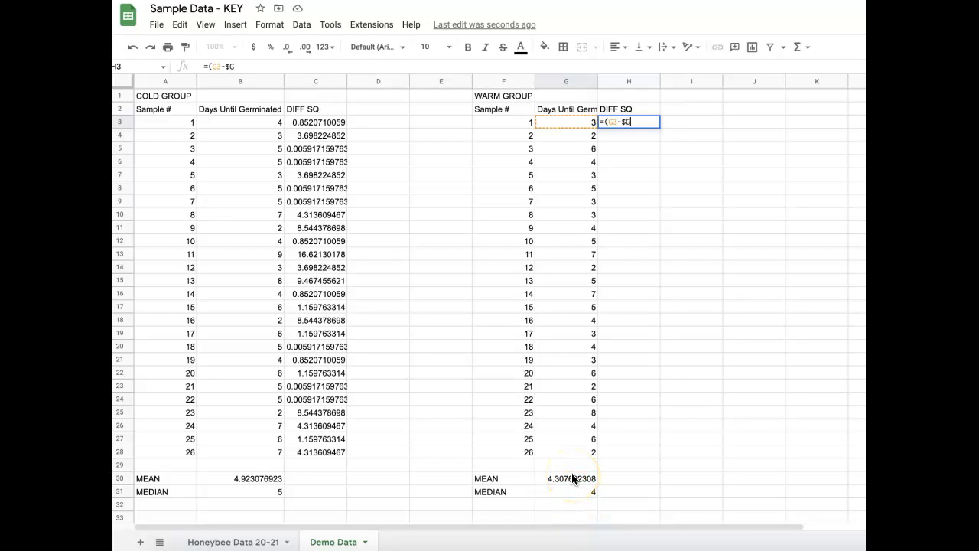
text($30)^2)
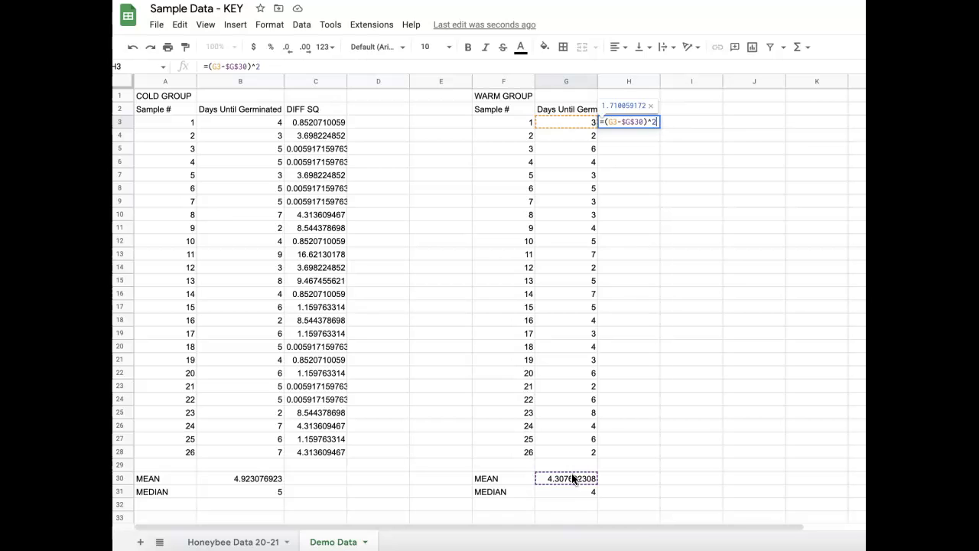
key(Return)
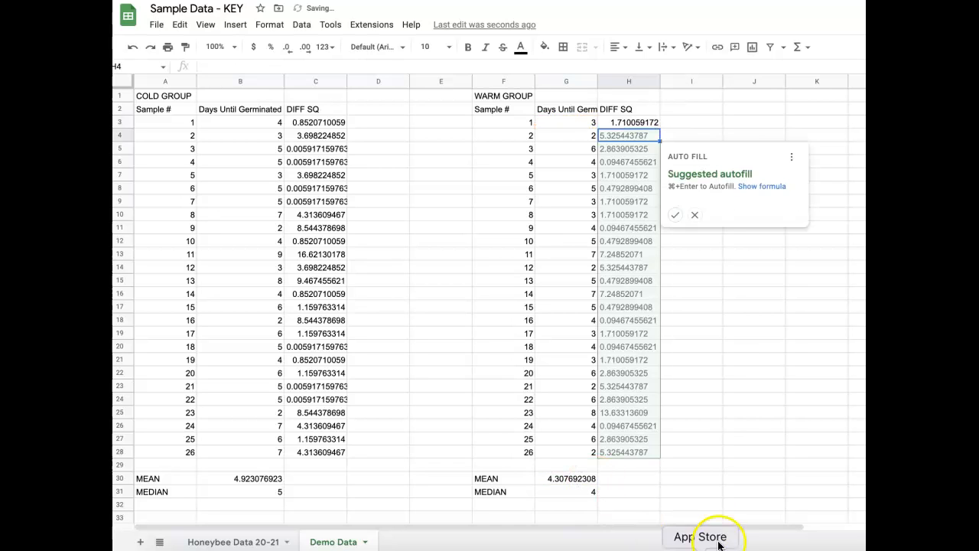
click(676, 218)
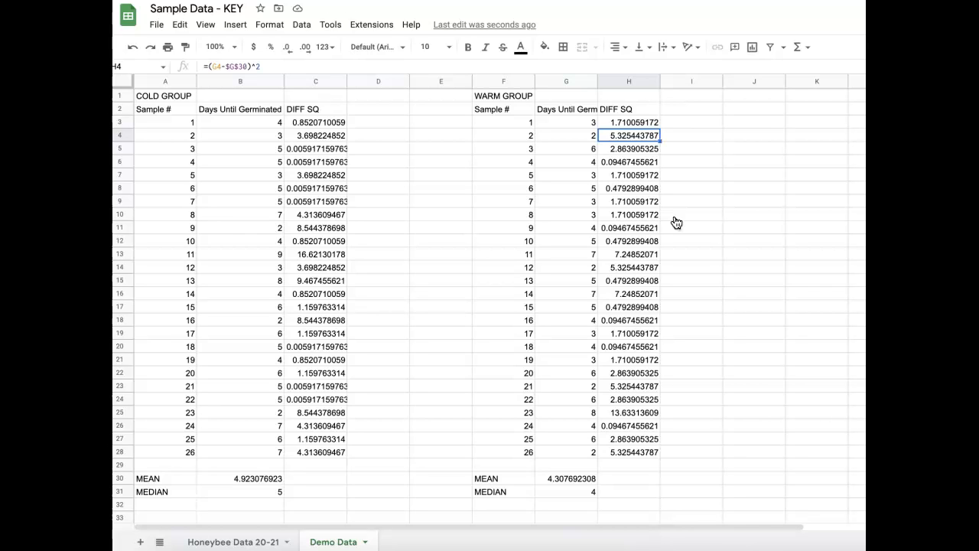
- Label B29 as SS and calculate the cold group's sum of squares in C29 with =SUM(C3:C28)
click(326, 465)
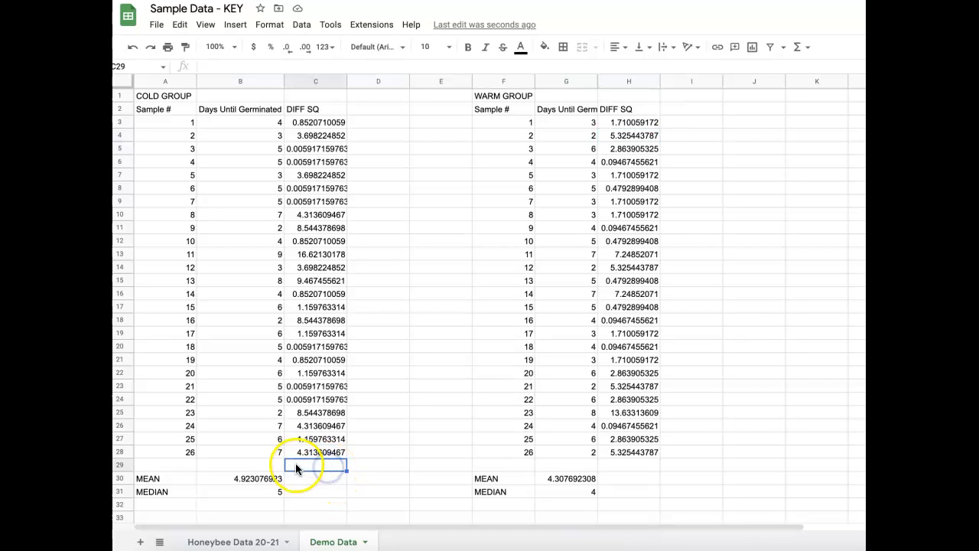
click(268, 466)
text(SS)
key(Tab)
text(=)
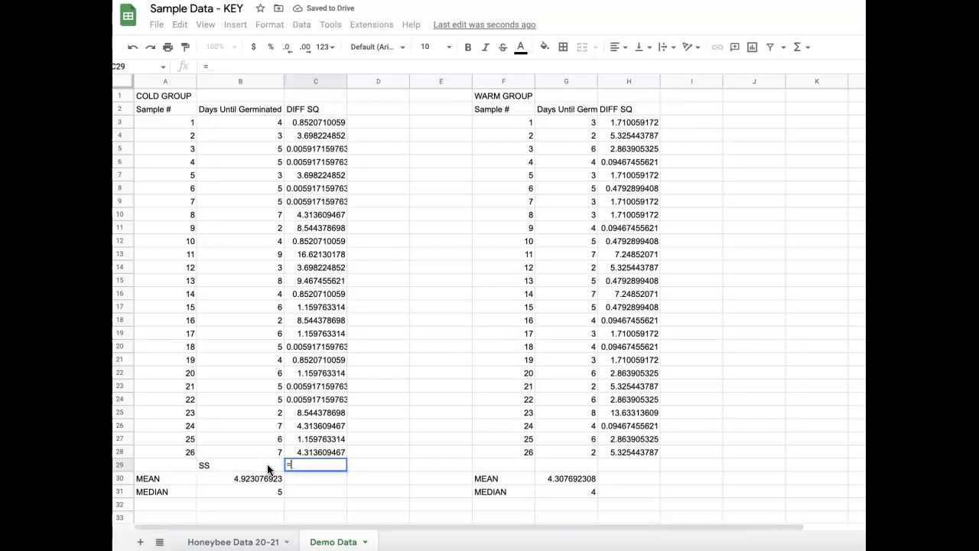
text(SUM)
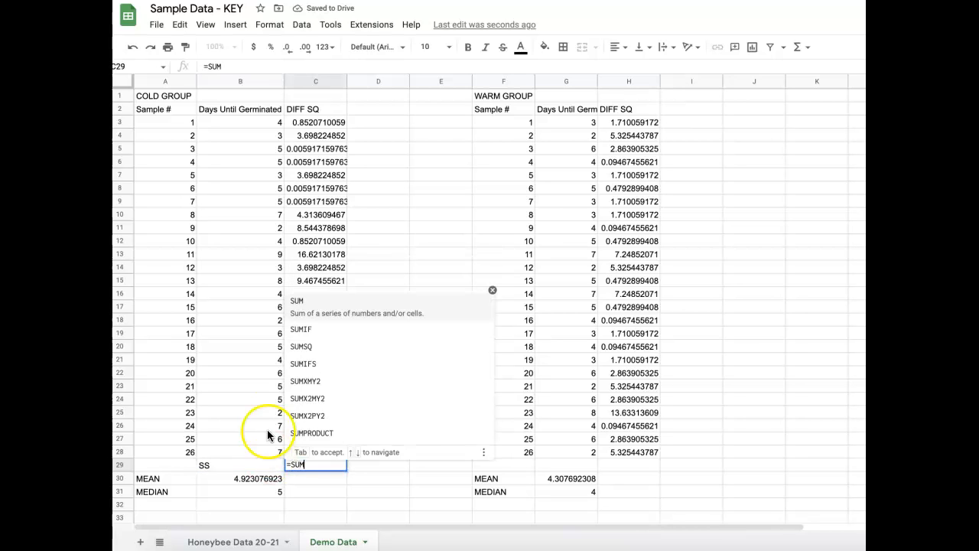
click(324, 302)
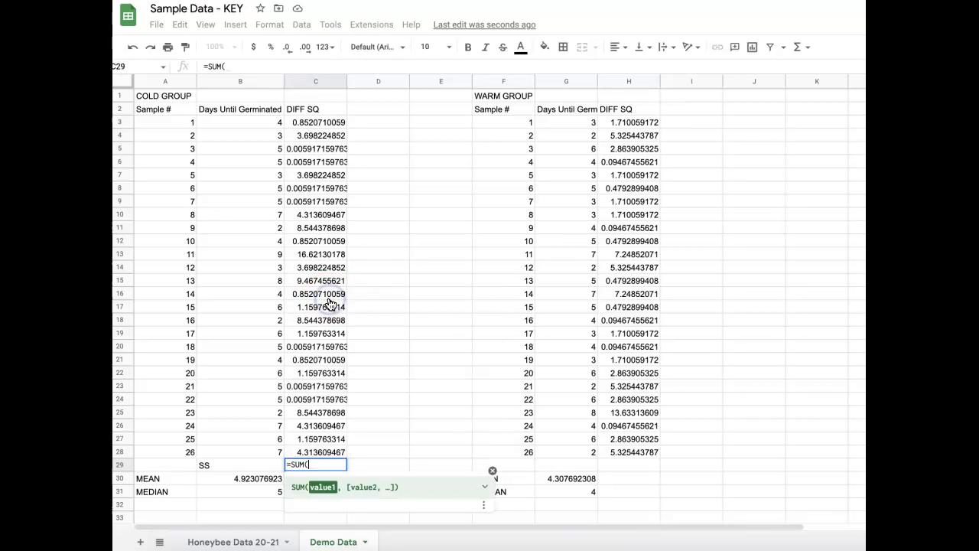
drag(306, 122, 304, 456)
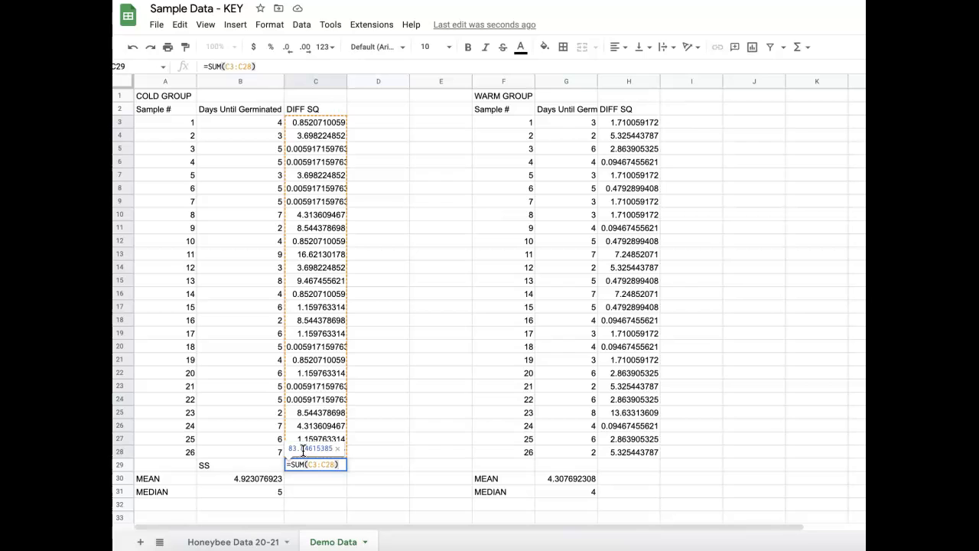
key(Return)
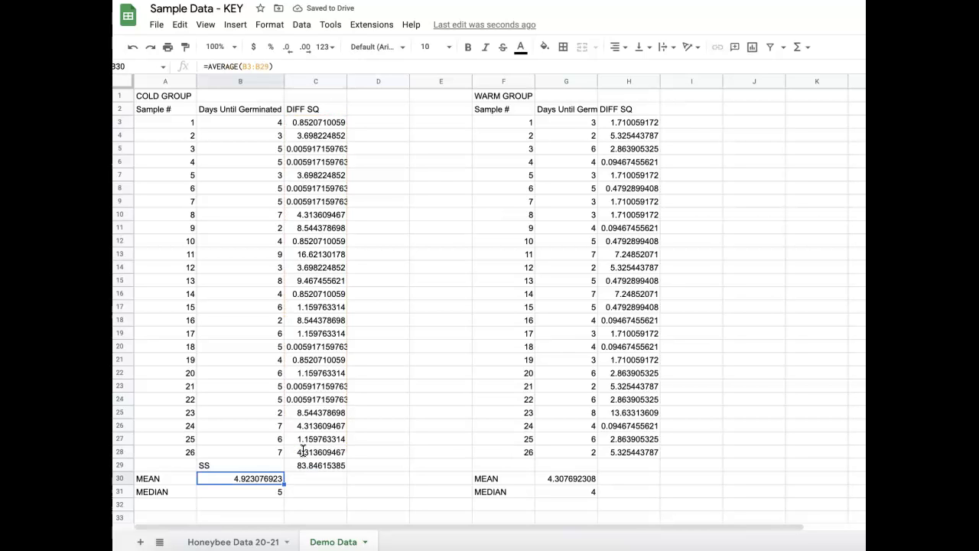
- Label D28 as VARIANCE and calculate the cold group's variance in D29 with =C29/25
key(Right)
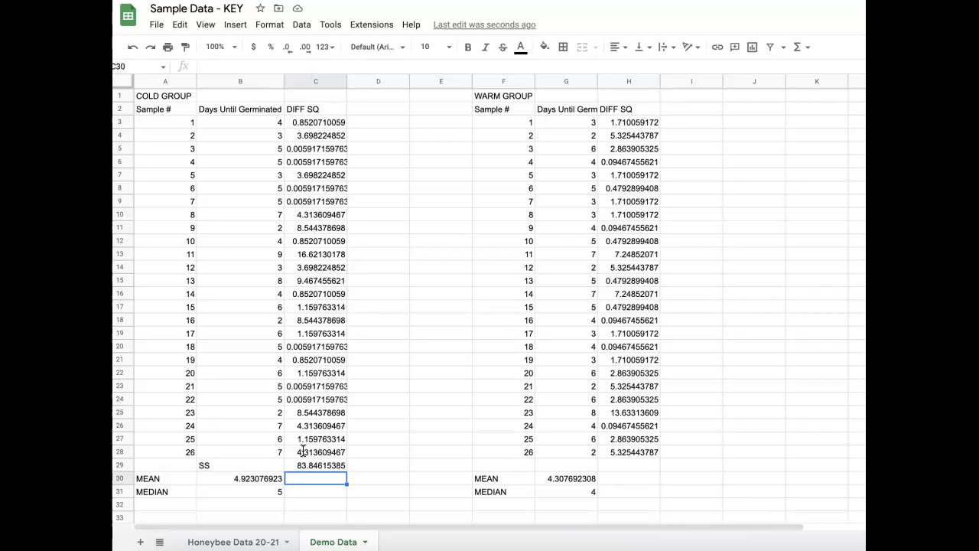
key(Right)
key(Up)
key(Up)
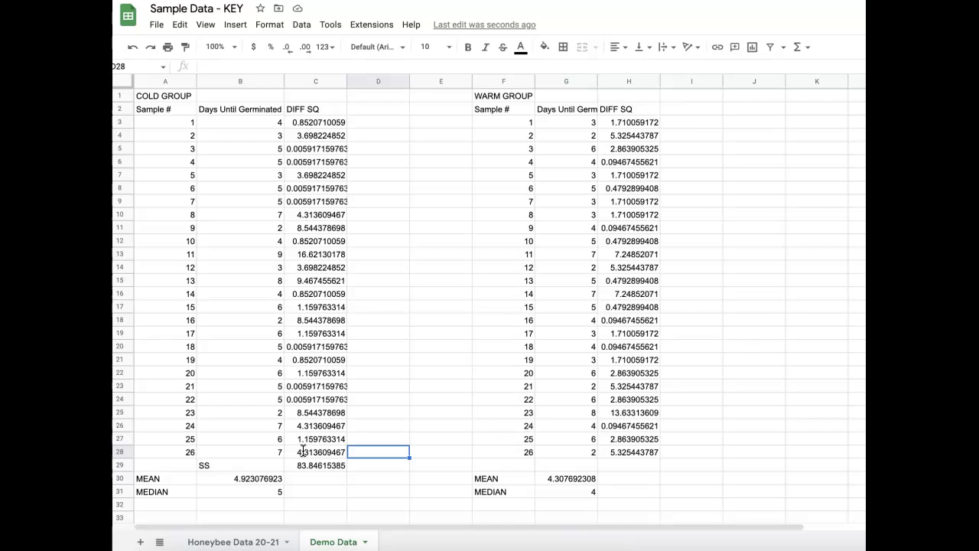
text(VARIANCE)
key(Return)
text(=)
key(Left)
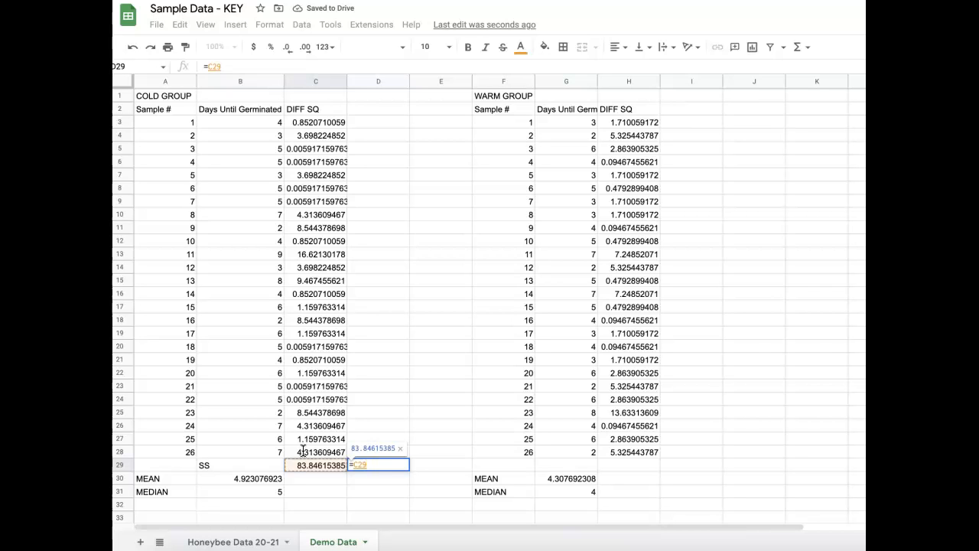
text(/)
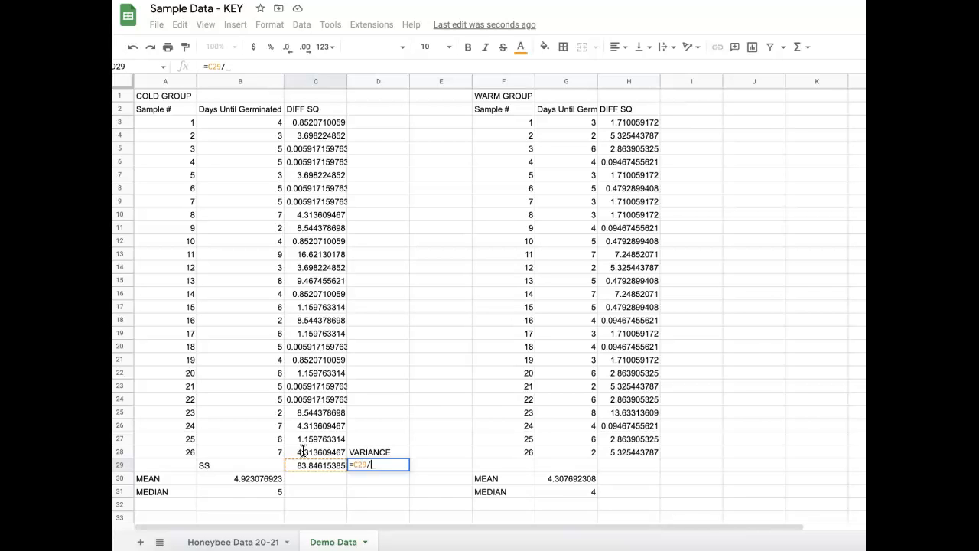
text(25)
key(Return)
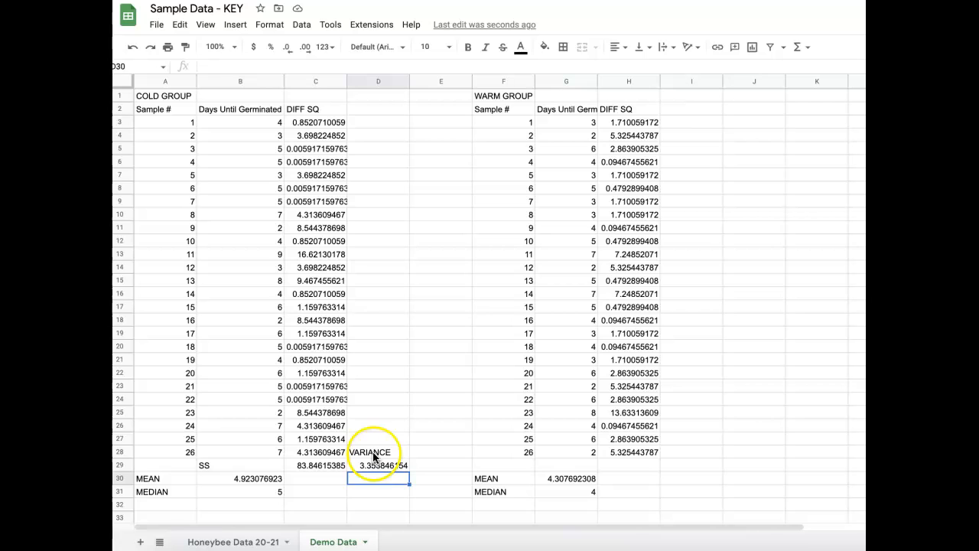
- Calculate the warm group's sum of squares in H29 using the suggested formula =SUM(H3:H28)
click(635, 466)
text(=)
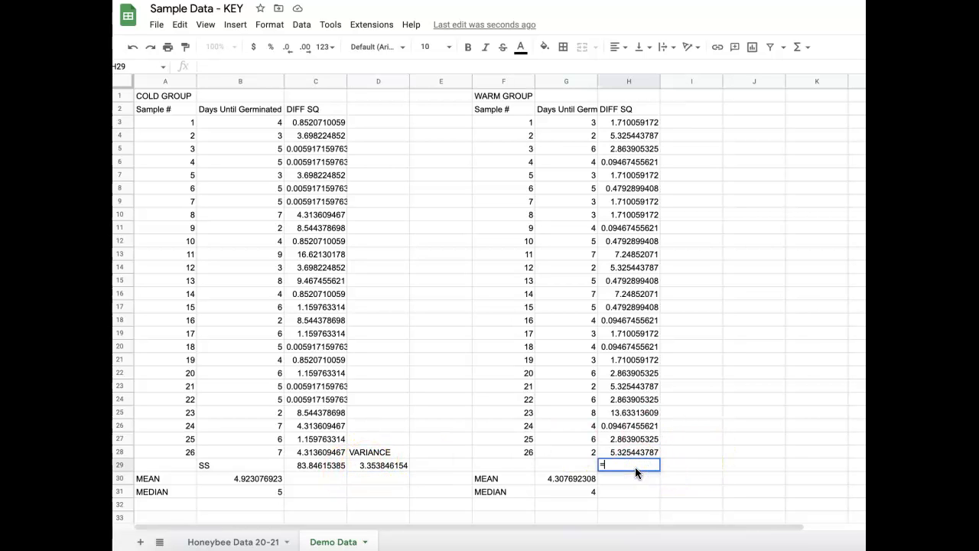
text(SUM)
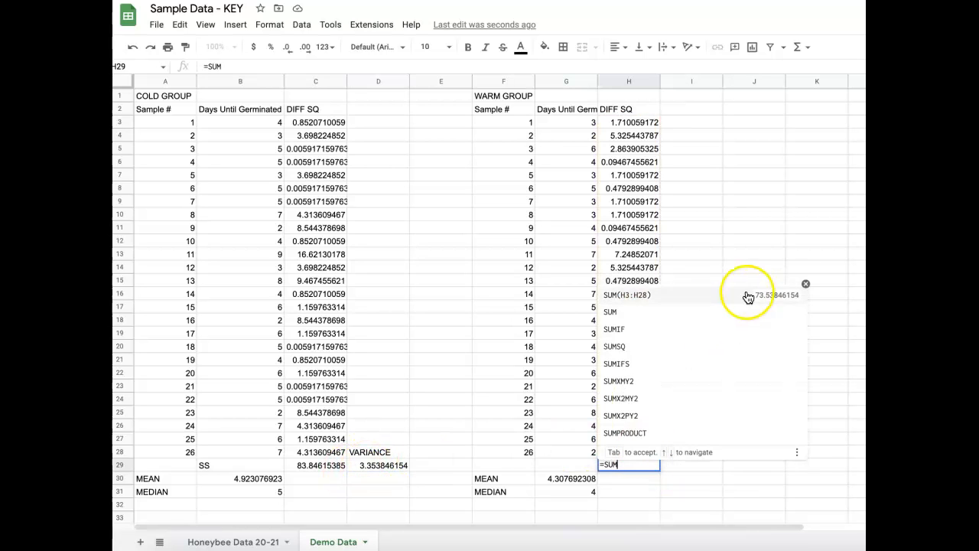
click(748, 297)
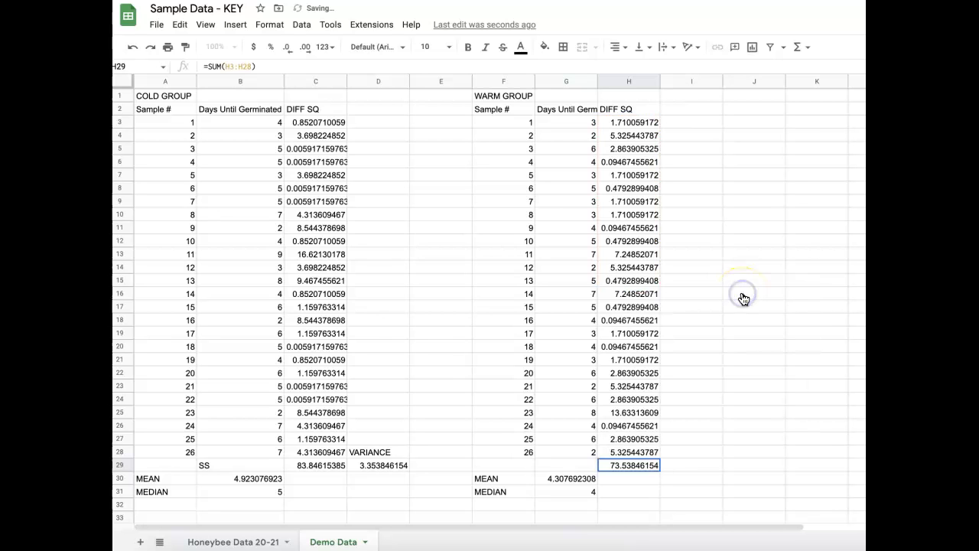
- Label I28 as VARIANCE and calculate the warm group's variance in I29 with =H29/25
click(699, 452)
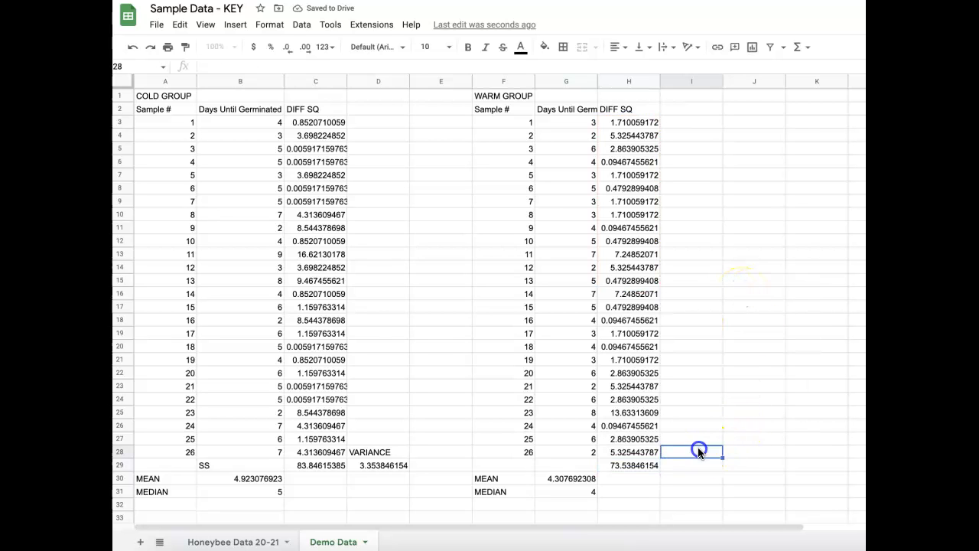
text(VARIANCE)
key(Return)
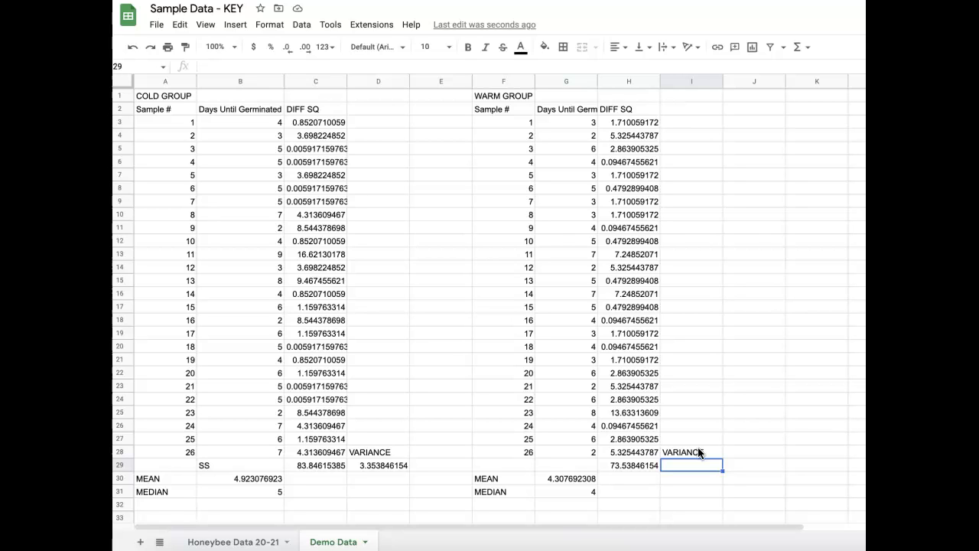
text(=)
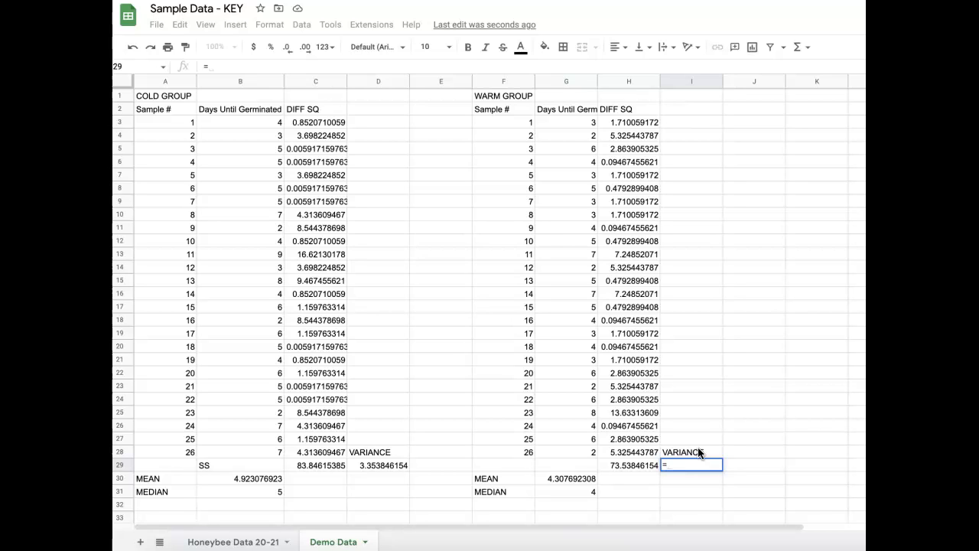
click(645, 465)
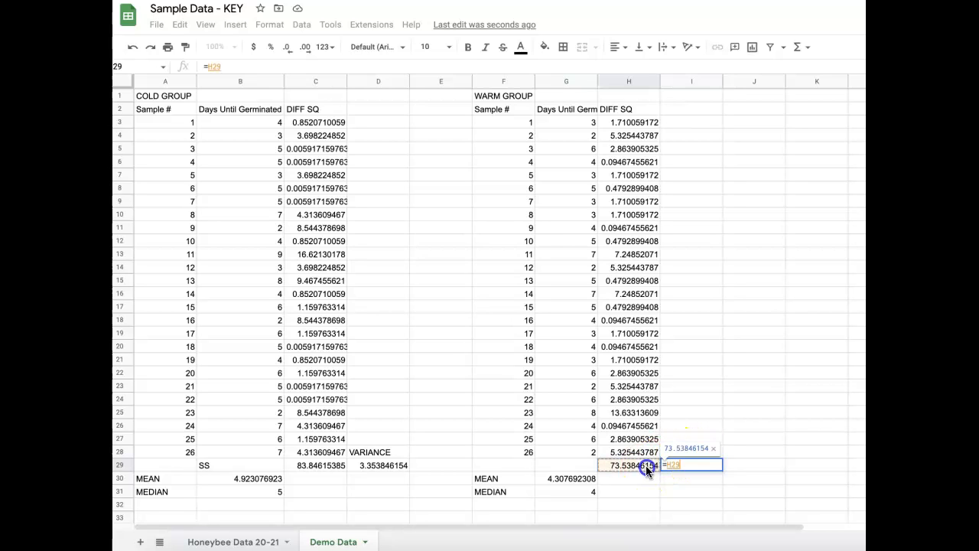
text(/25)
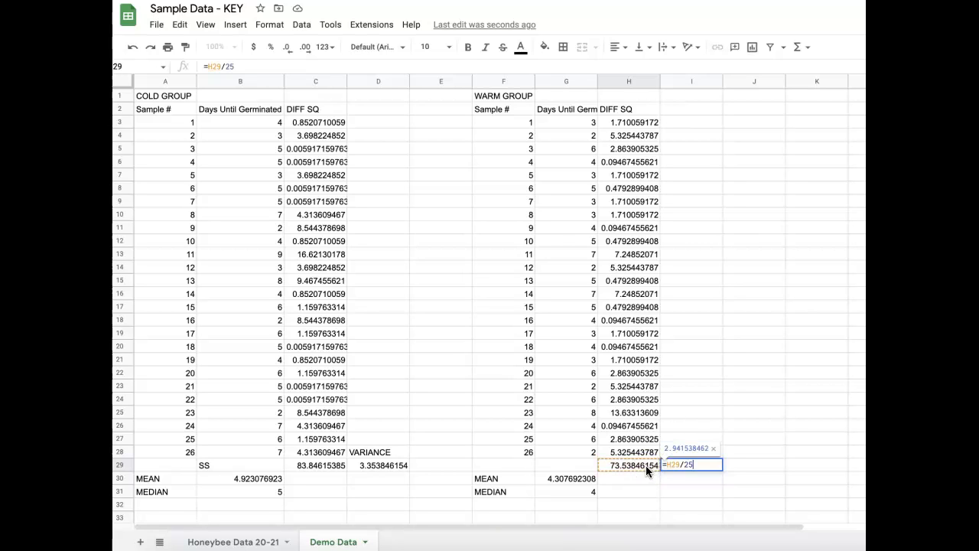
key(Return)
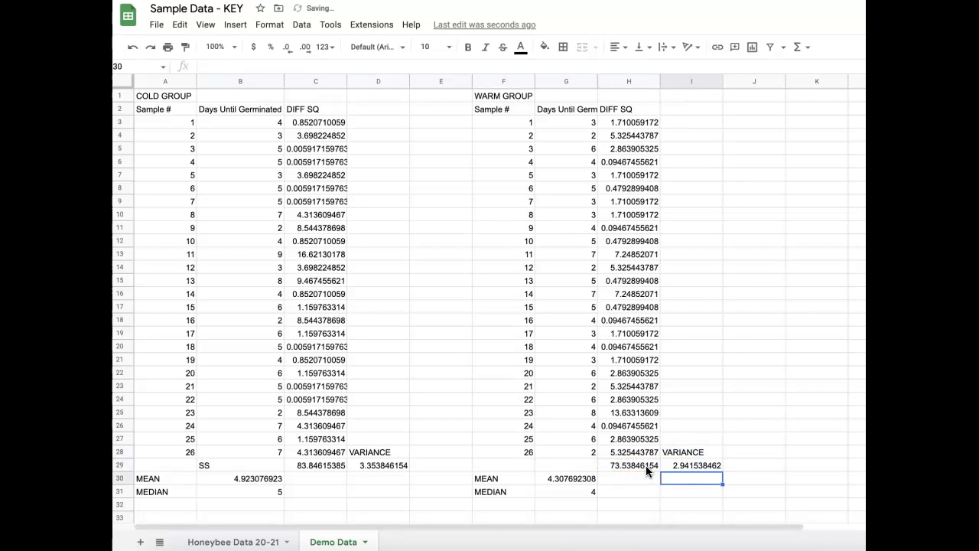